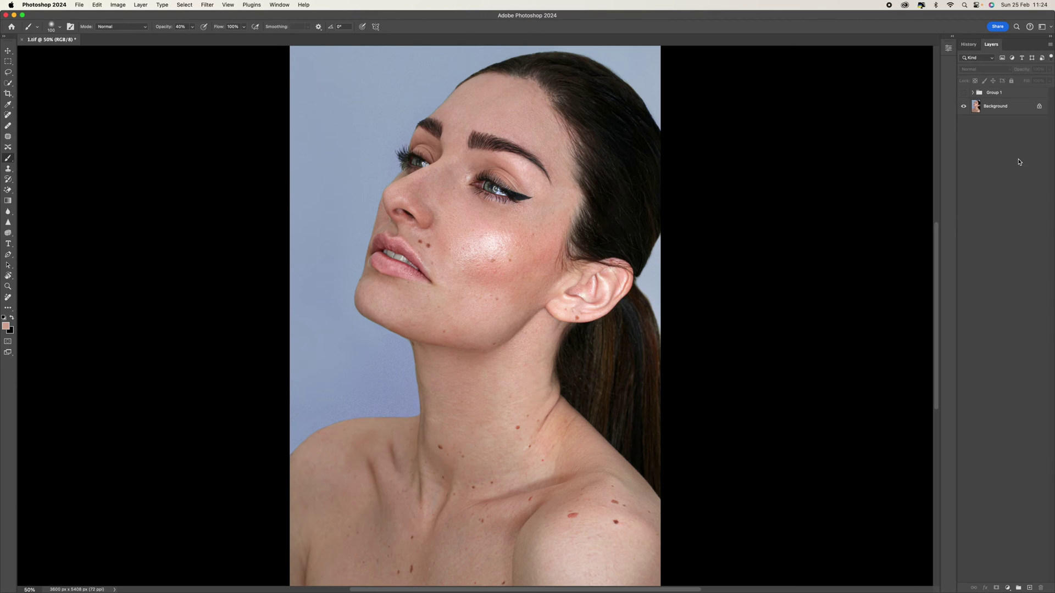
Step: Toggle Group 1's visibility repeatedly to compare the retouch with the original
left_click(964, 92)
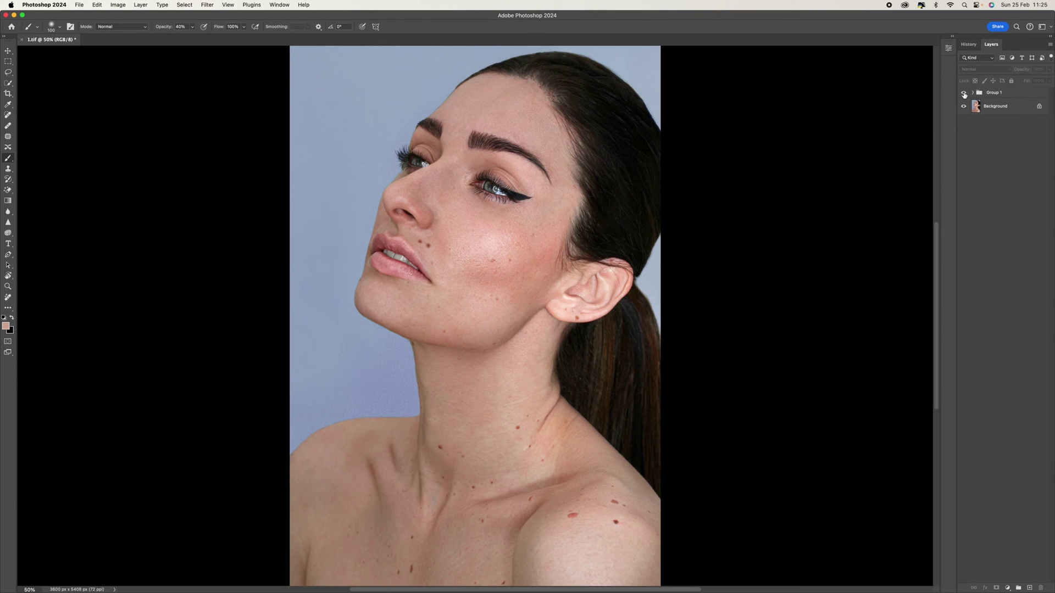
left_click(964, 94)
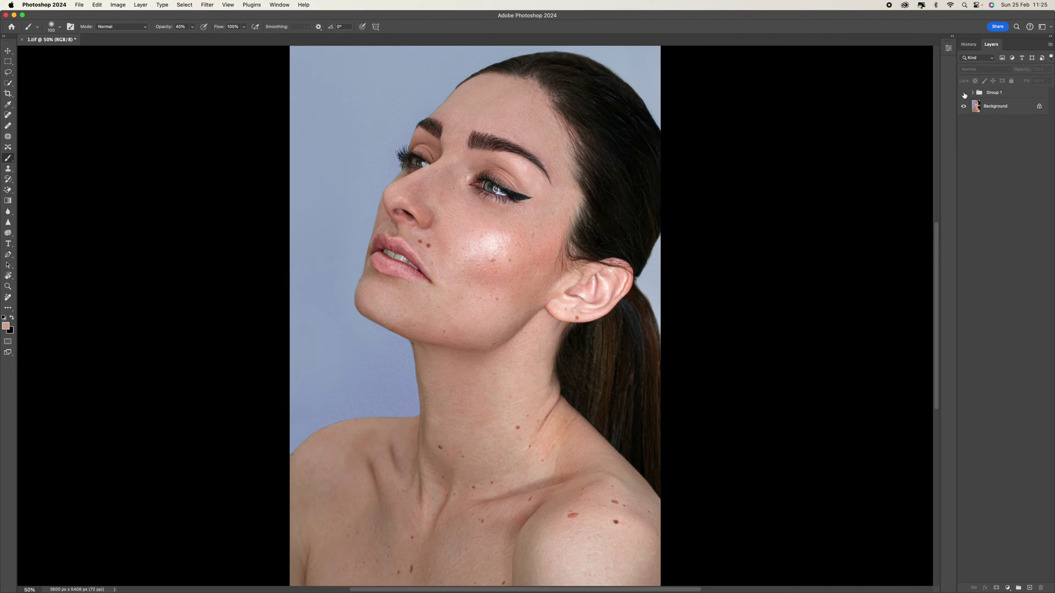
left_click(964, 93)
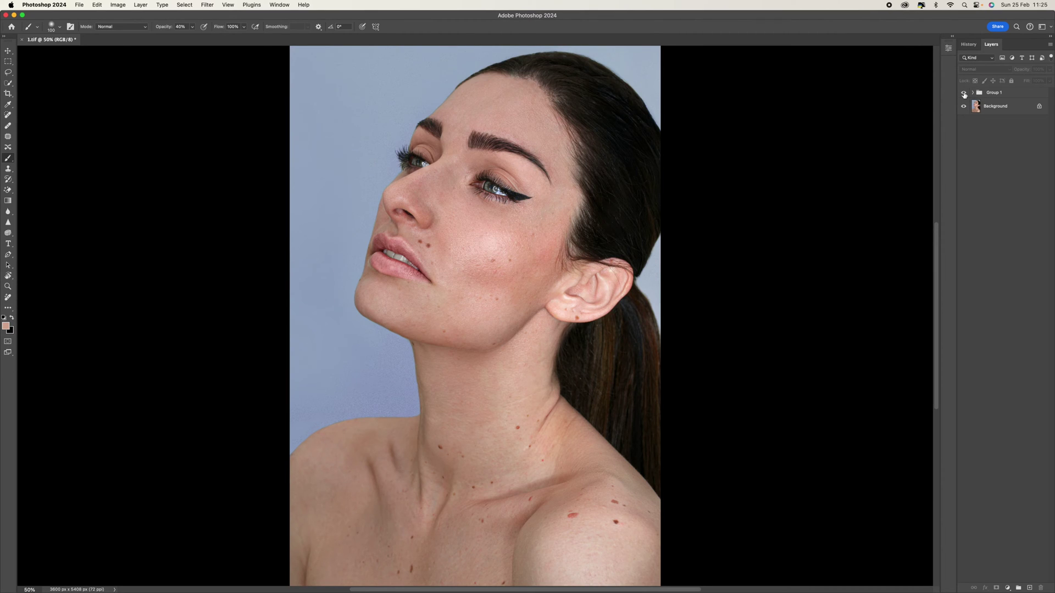
left_click(964, 94)
left_click(964, 94)
left_click(962, 93)
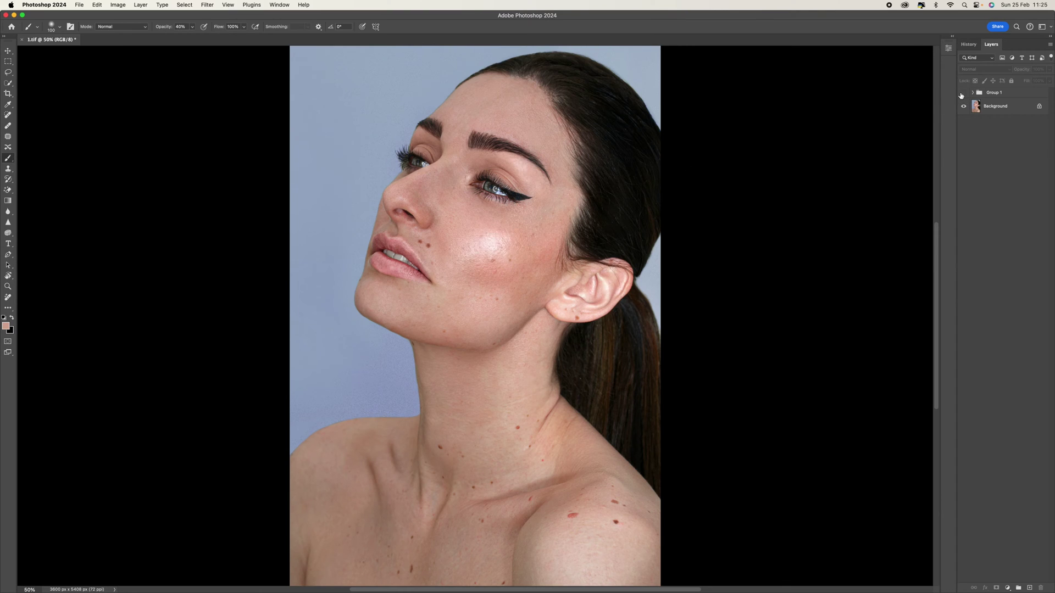
left_click(962, 94)
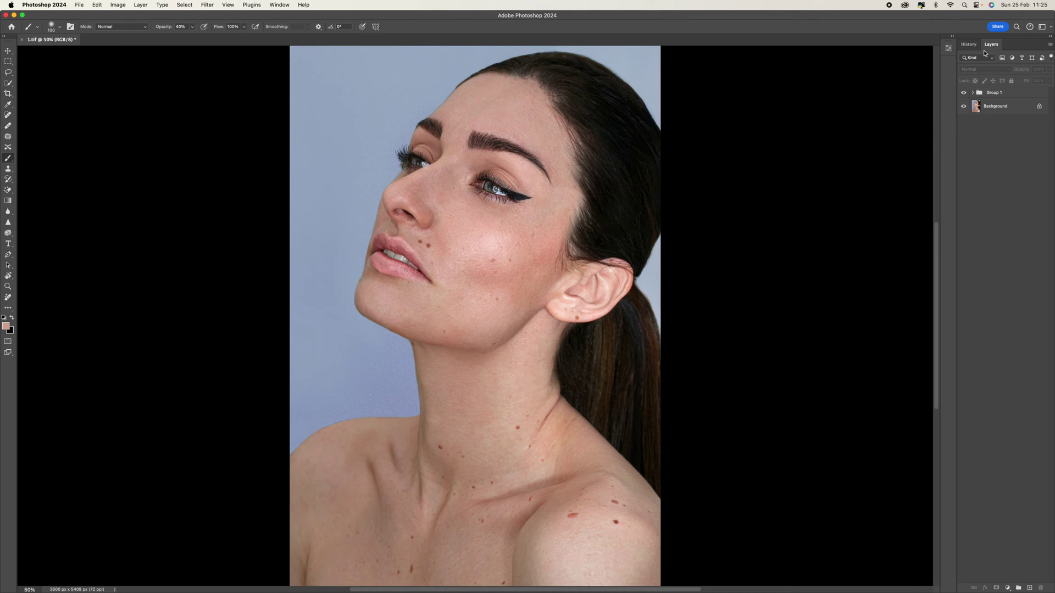
Step: Revert to the document's starting snapshot in History, then return to Layers
left_click(967, 45)
left_click(997, 62)
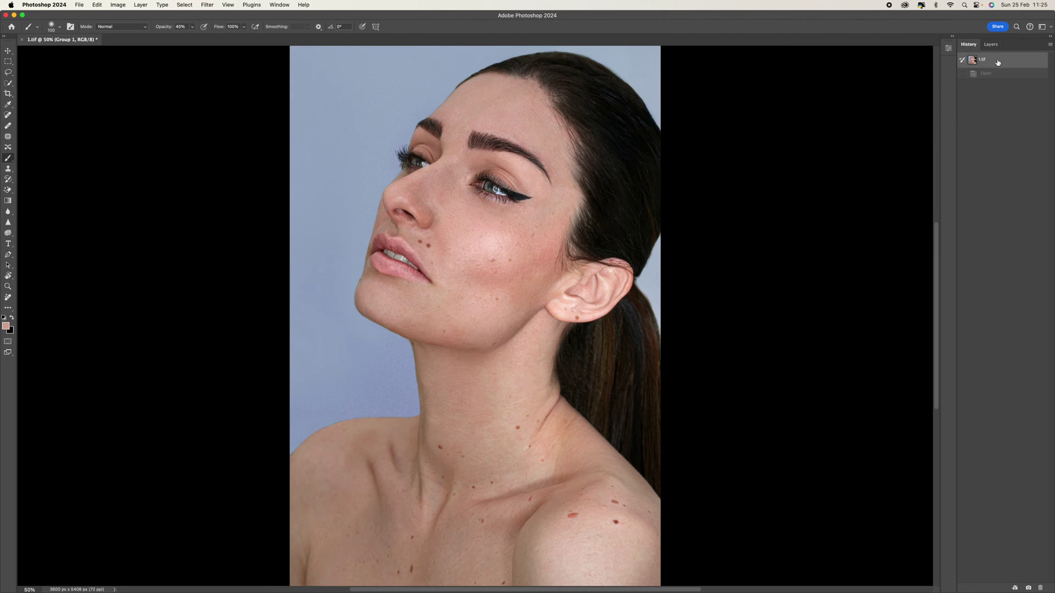
left_click(989, 45)
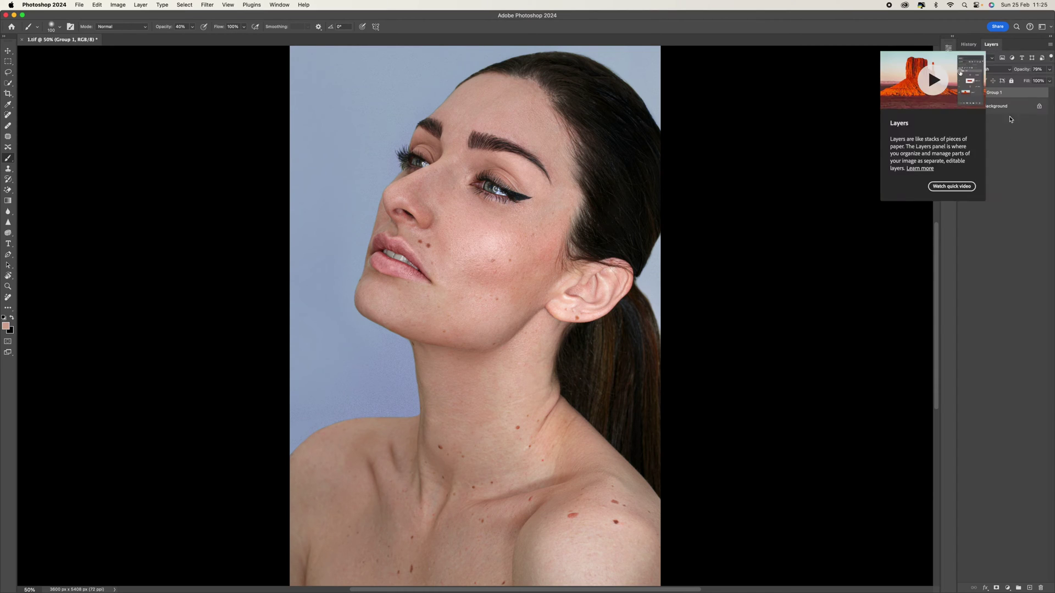
Step: Delete Group 1 and add a new Layer 1 above Background in Darken mode
left_click_drag(1012, 94, 1041, 588)
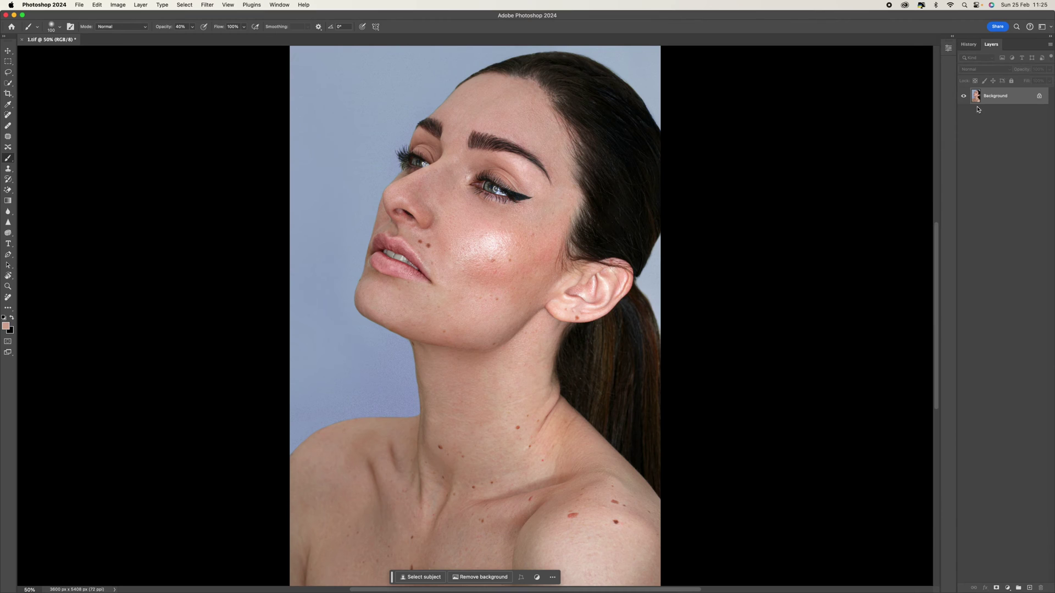
left_click(1029, 586)
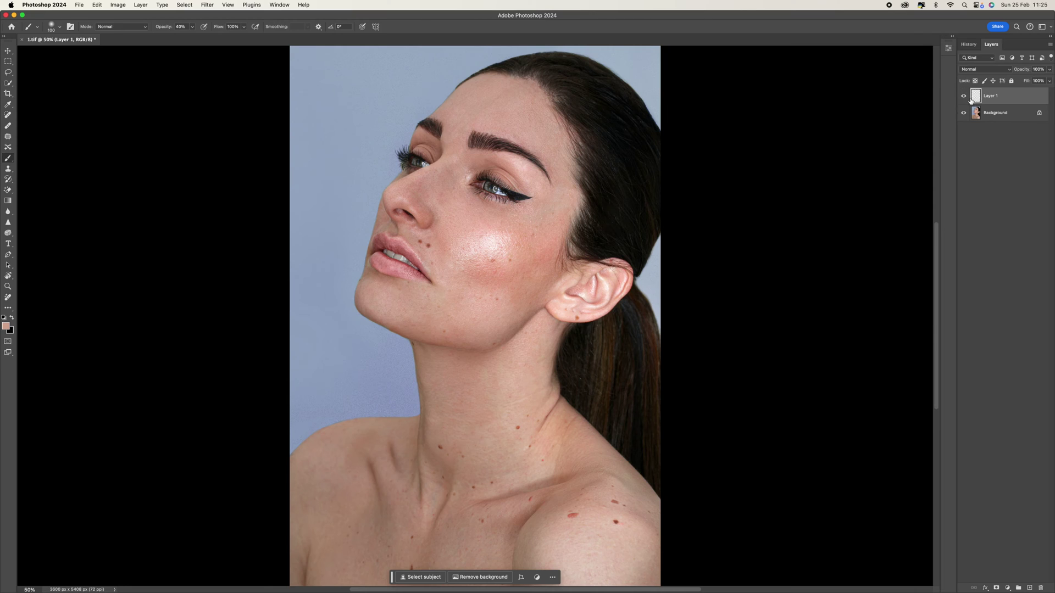
left_click(987, 70)
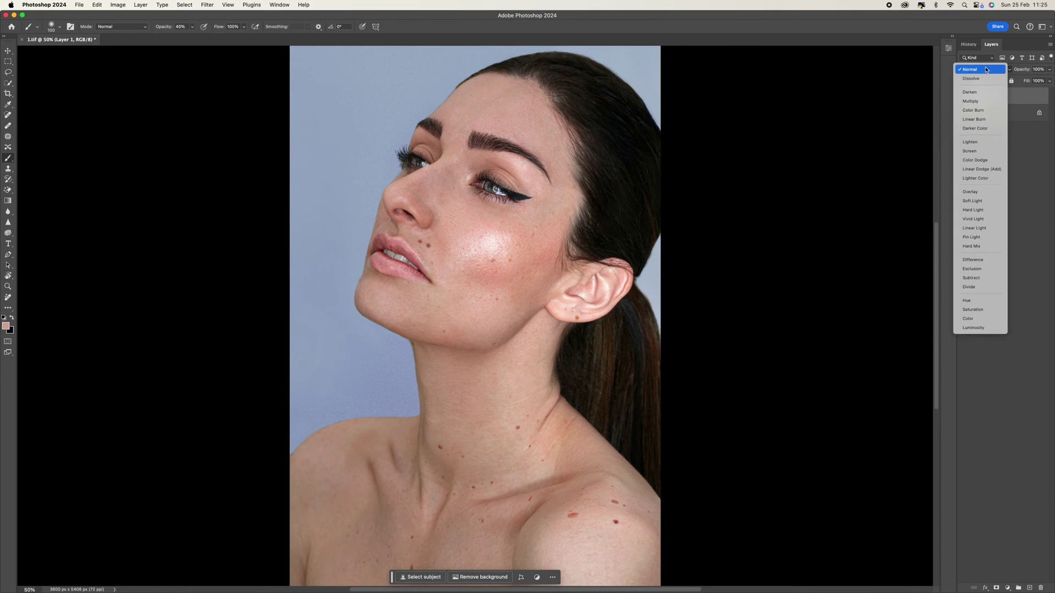
left_click(993, 95)
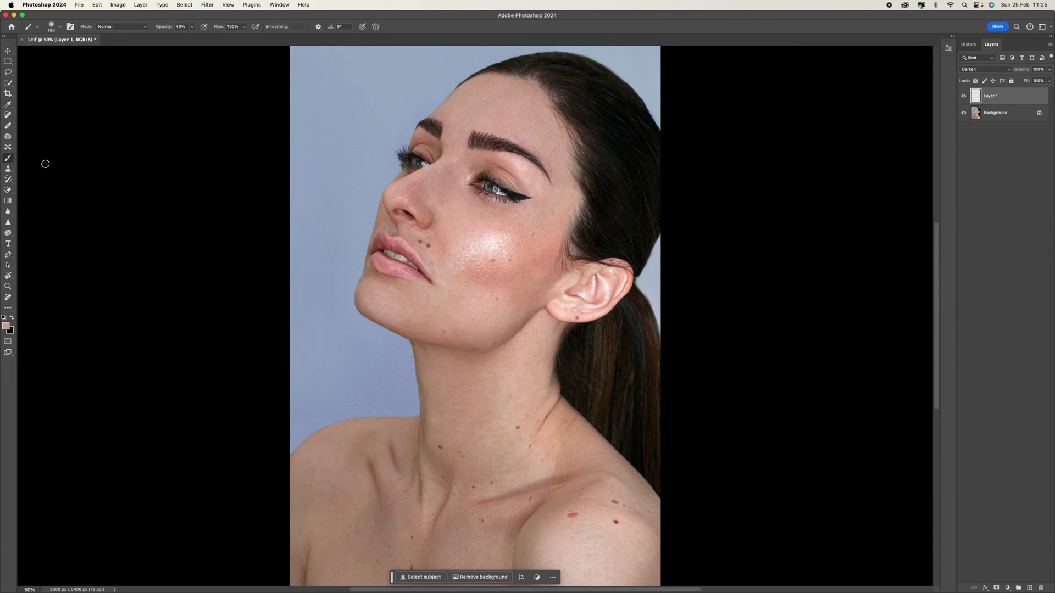
Step: Choose the Soft Round brush preset with hardness set to 0%
left_click(61, 28)
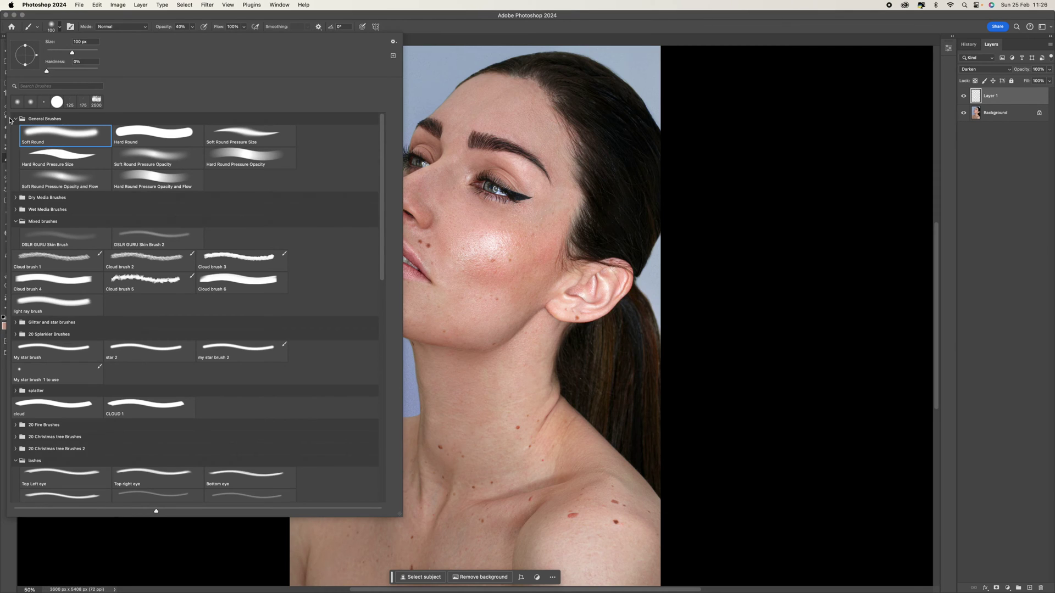
left_click(25, 141)
left_click_drag(46, 71, 33, 72)
left_click(164, 15)
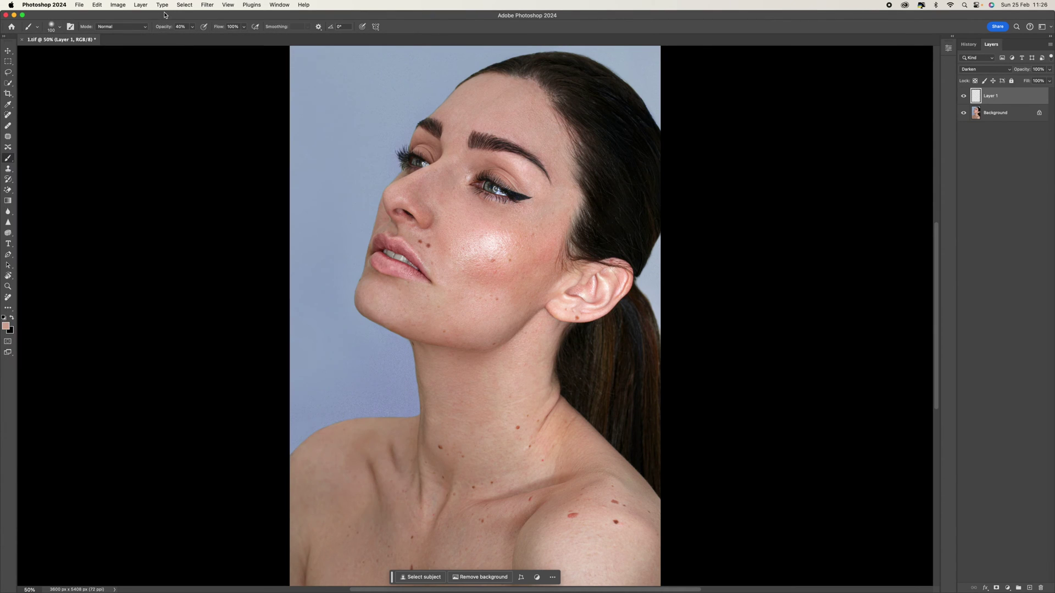
Step: Set the brush opacity to 38% in the options bar
left_click(192, 28)
mouse_move(192, 37)
left_mouse_down()
mouse_move(235, 41)
mouse_move(196, 43)
left_mouse_up()
left_click_drag(197, 43, 189, 41)
left_click(193, 28)
Step: Sample the cheek's skin tone and paint over the cheek highlight with a 400 px brush
mouse_move(497, 225)
left_mouse_down("alt")
mouse_move(487, 235)
mouse_move(497, 253)
mouse_move(492, 228)
left_mouse_up("alt")
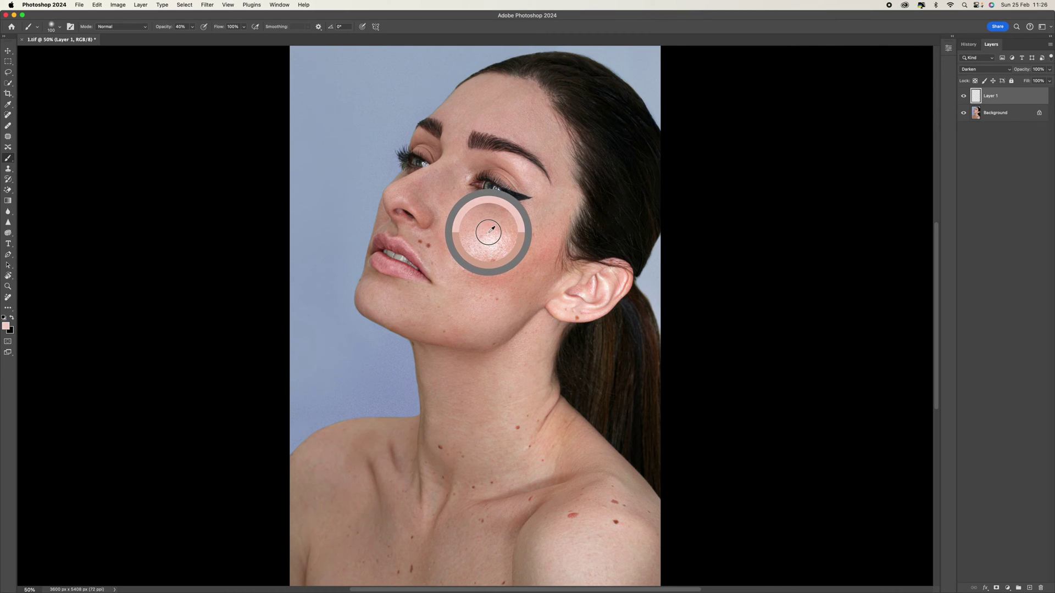
left_click_drag(489, 233, 488, 233, "alt")
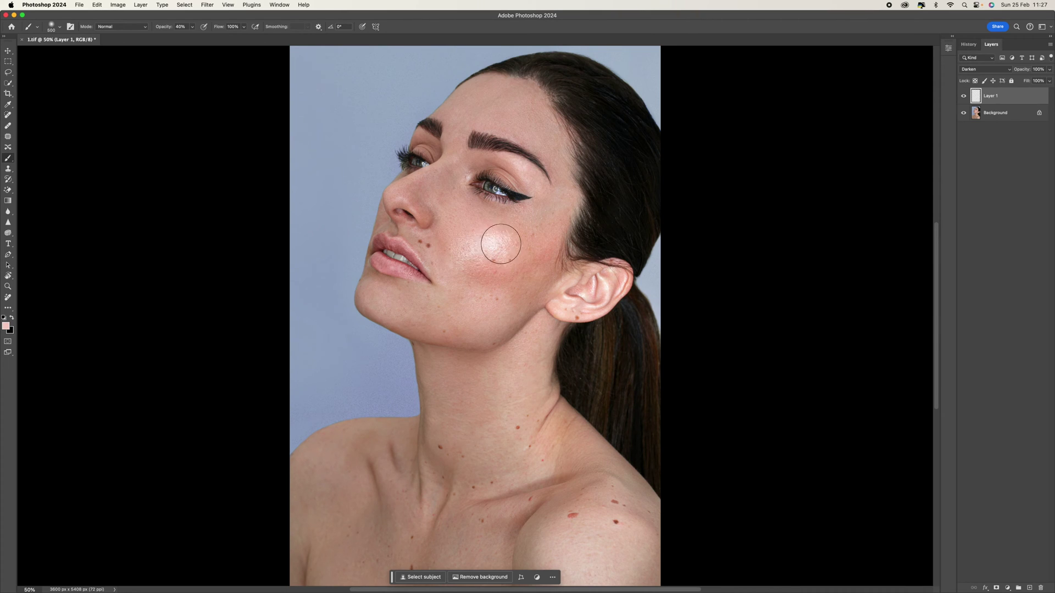
key("bracketleft")
mouse_move(499, 239)
left_mouse_down()
mouse_move(456, 245)
mouse_move(502, 231)
mouse_move(494, 253)
mouse_move(463, 252)
mouse_move(513, 230)
mouse_move(462, 248)
mouse_move(500, 233)
mouse_move(487, 262)
mouse_move(499, 261)
left_mouse_up()
key("super+equal")
key("super+equal")
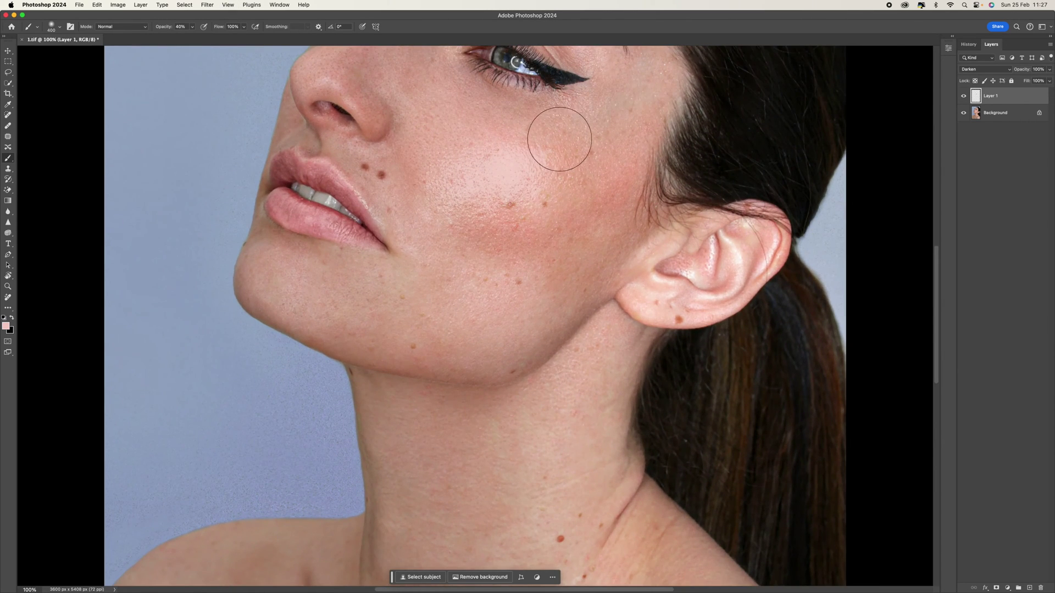
Step: With a 125 px brush, sample deeper pink and paint along the upper lip to the mouth corner
key("bracketleft")
key("bracketleft")
key("bracketleft")
key("bracketleft")
key("bracketleft")
key("bracketleft")
key("bracketleft")
key("bracketleft")
key("bracketleft")
key("bracketleft")
left_click(341, 171, "alt")
left_click_drag(340, 174, 388, 235)
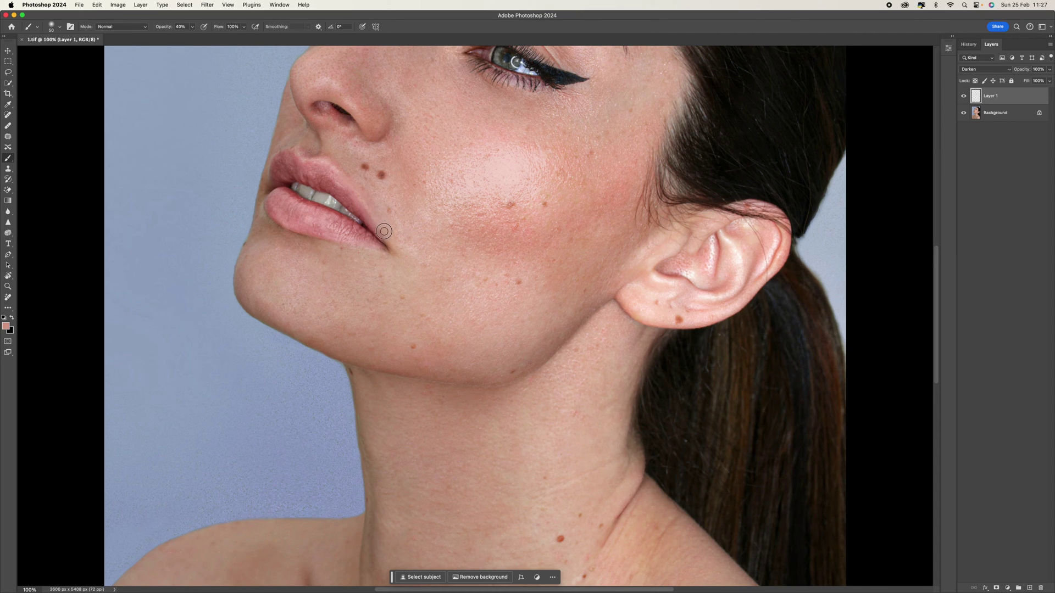
mouse_move(546, 197)
left_mouse_down()
mouse_move(443, 285)
mouse_move(438, 308)
left_mouse_up()
Step: Pan up to the eye and sample a lighter skin tone near the brow
mouse_move(487, 217)
left_mouse_down()
mouse_move(520, 273)
mouse_move(601, 218)
mouse_move(652, 245)
mouse_move(633, 299)
mouse_move(572, 271)
mouse_move(546, 235)
mouse_move(520, 245)
mouse_move(556, 265)
left_mouse_up()
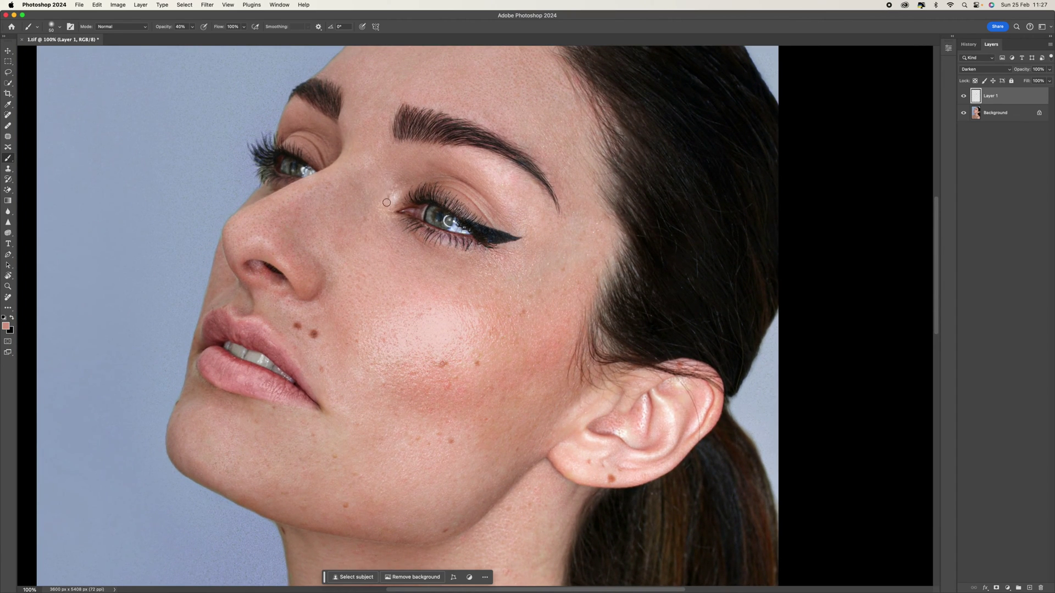
left_click(402, 176, "alt")
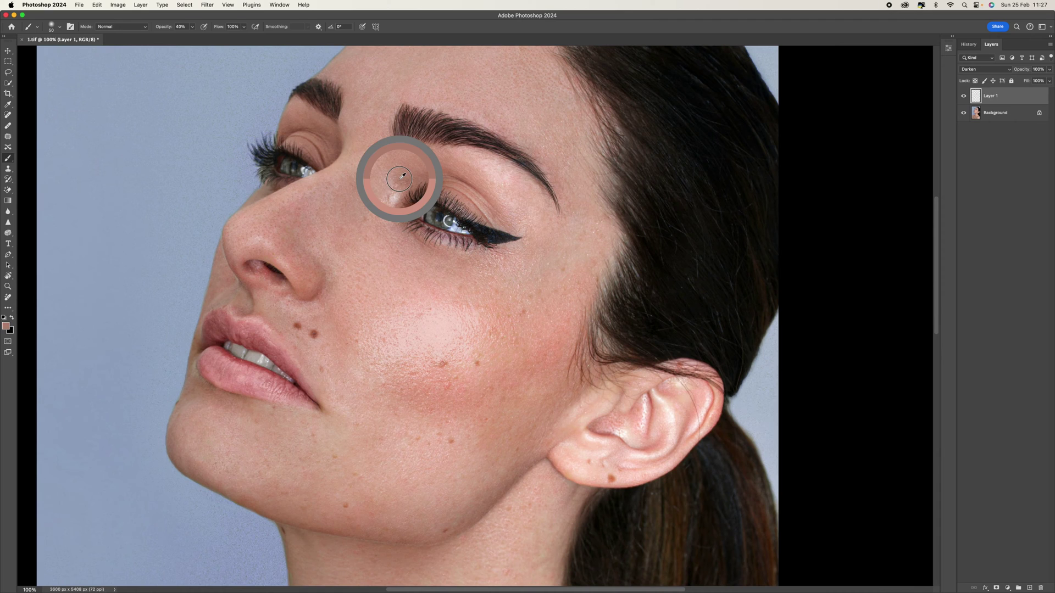
mouse_move(403, 176)
left_mouse_down()
mouse_move(387, 171)
mouse_move(400, 188)
left_mouse_up()
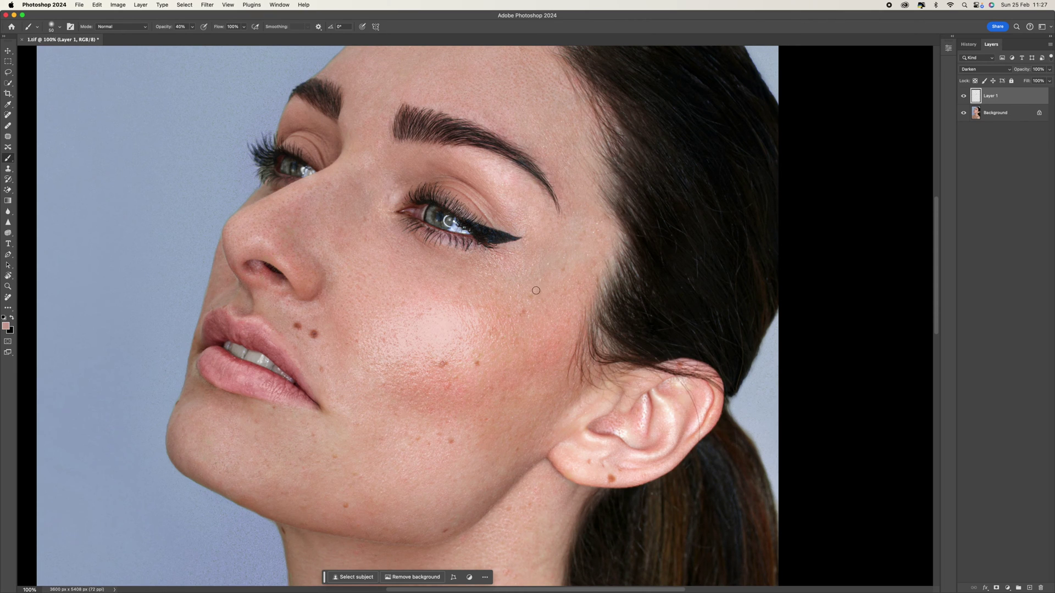
Step: Sample skin tones from the ear and paint them over the ear's bright highlight
mouse_move(539, 285)
left_mouse_down()
mouse_move(402, 135)
mouse_move(493, 213)
mouse_move(475, 207)
left_mouse_up()
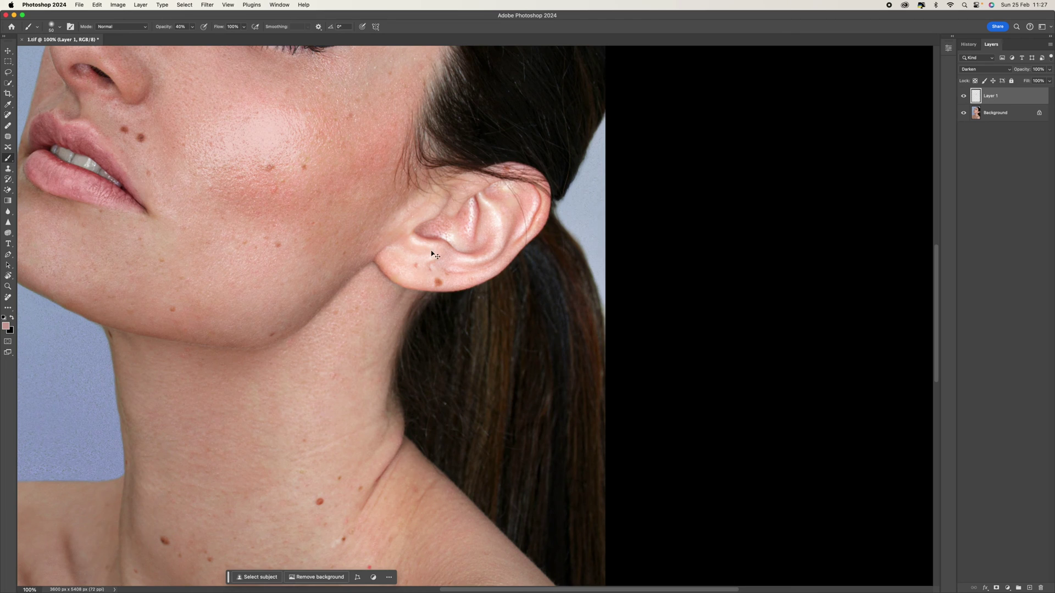
key("super+minus")
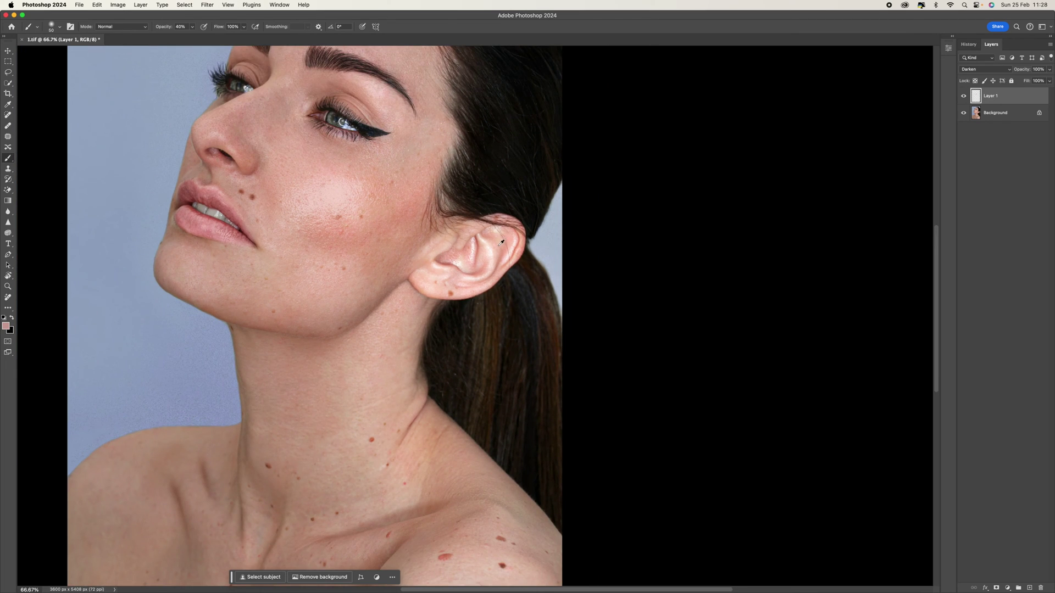
left_click(497, 243, "alt")
left_click(488, 268, "alt")
left_click(463, 257, "alt")
left_click(450, 271, "alt")
left_click(444, 271, "alt")
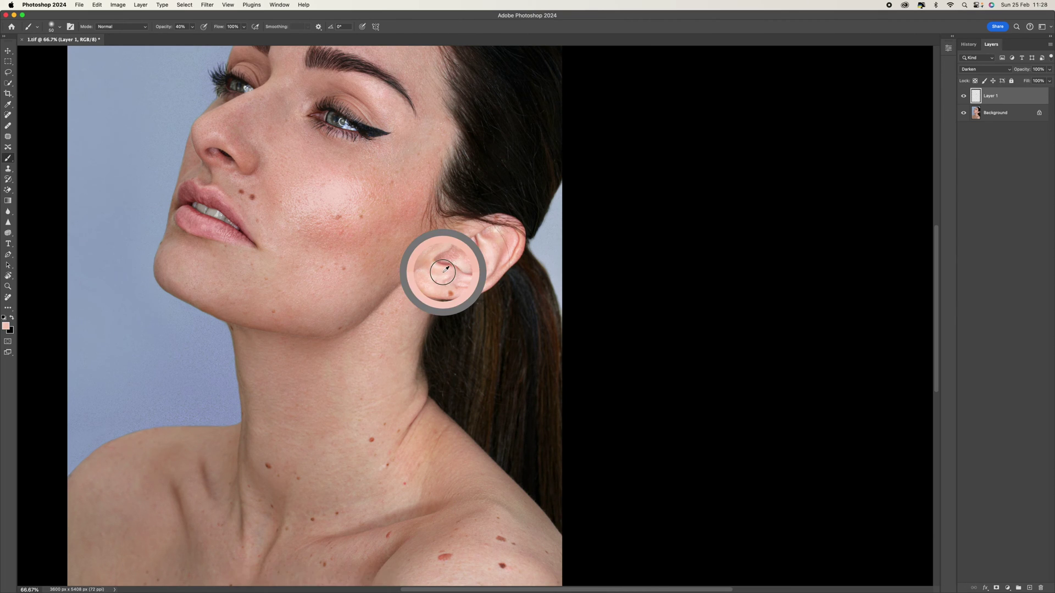
mouse_move(429, 276)
left_mouse_down()
mouse_move(445, 278)
mouse_move(421, 270)
mouse_move(466, 284)
left_mouse_up()
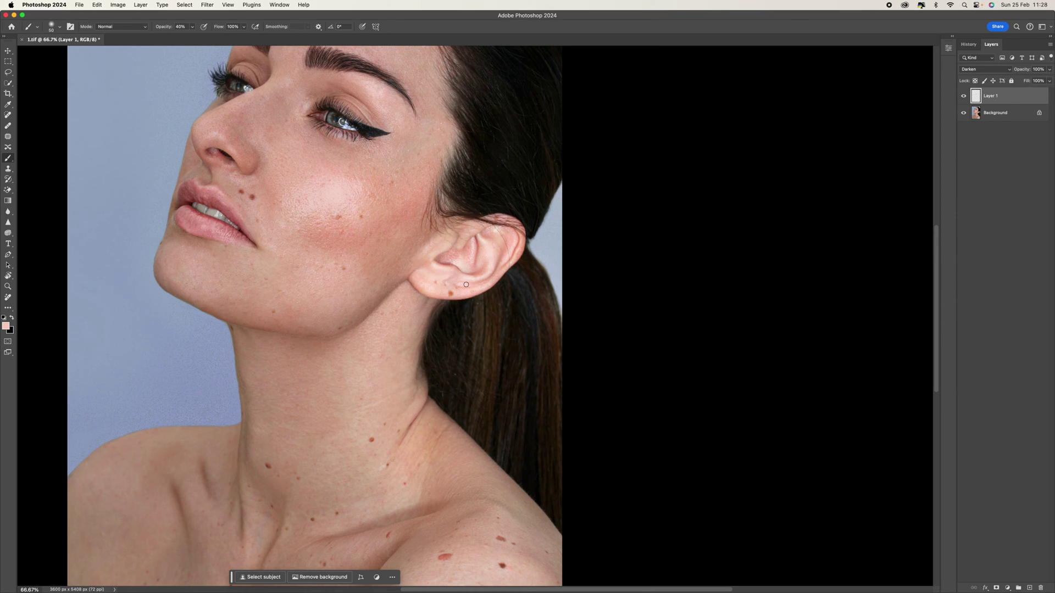
left_click(462, 276, "alt")
Step: Compare Layer 1 faded to 0%, then set its opacity to 60%
left_click(1051, 71)
mouse_move(1050, 81)
left_mouse_down()
mouse_move(1009, 81)
mouse_move(1036, 81)
left_mouse_up()
left_click_drag(392, 173, 474, 285)
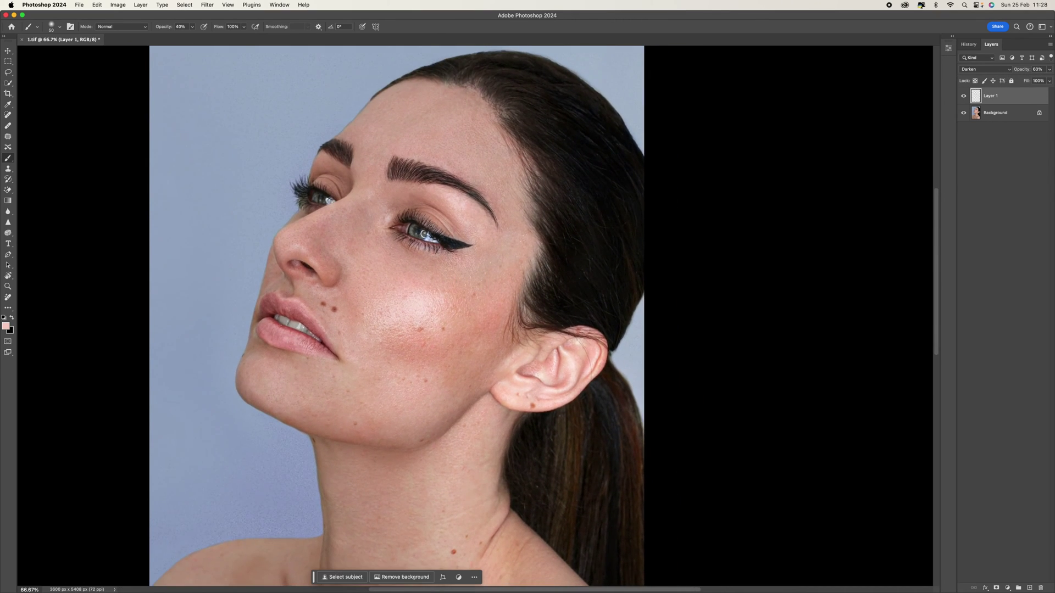
mouse_move(1050, 69)
left_mouse_down()
mouse_move(1009, 82)
mouse_move(1048, 81)
mouse_move(1005, 81)
mouse_move(1050, 79)
mouse_move(1035, 81)
left_mouse_up()
left_click_drag(1035, 80, 1035, 79)
Step: Add Layer 2 above Layer 1 and set its blend mode to Color
left_click(1030, 587)
left_click(985, 70)
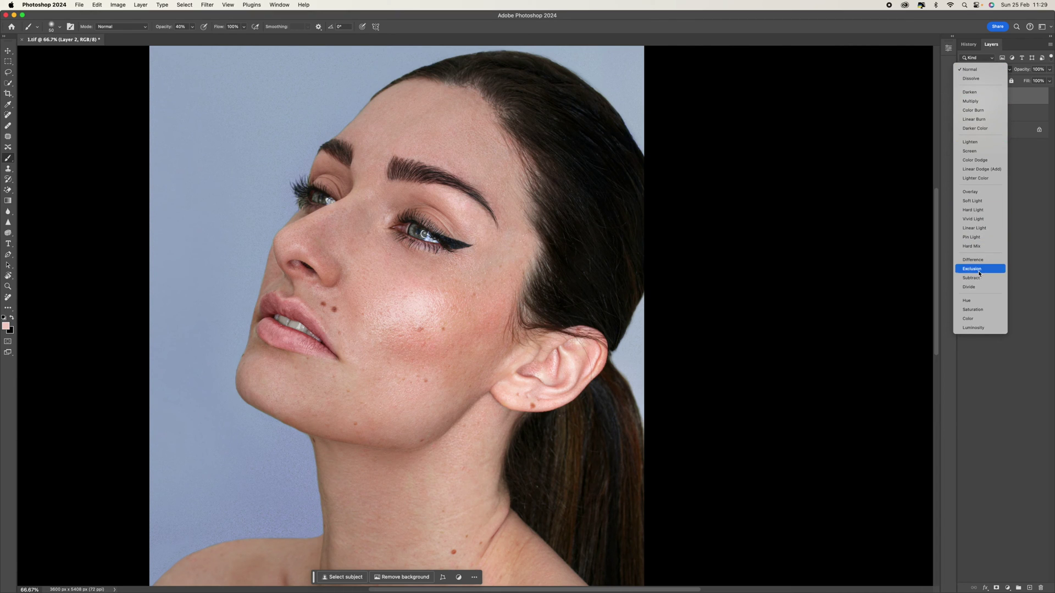
left_click(968, 320)
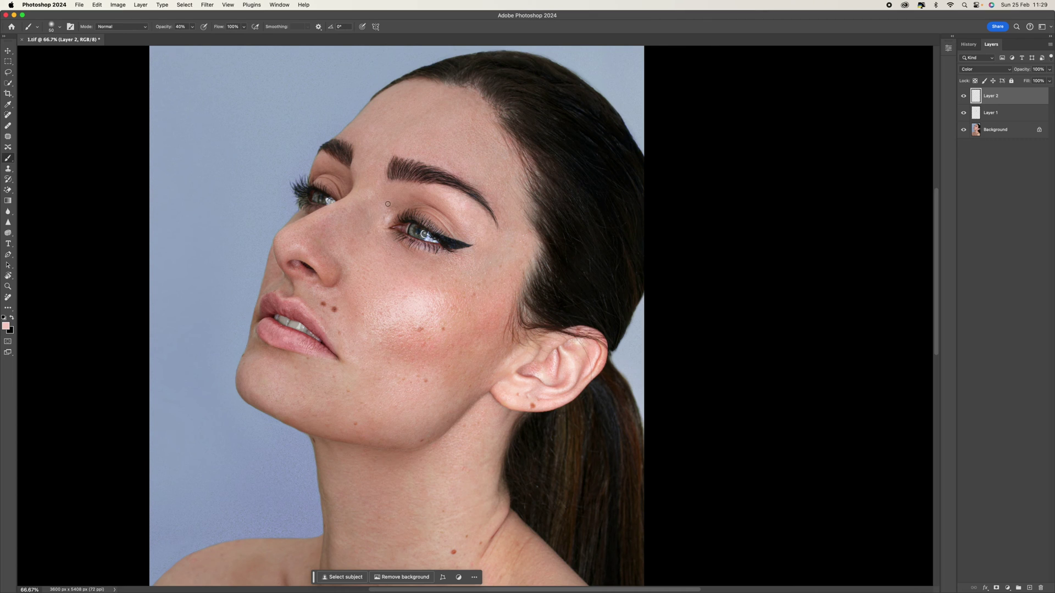
Step: Sample skin tones from the eyelid and cheek, then paint across the cheek with a 600 px brush
left_click_drag(394, 203, 390, 213, "alt")
left_click(341, 337, "alt")
left_click(421, 280, "alt")
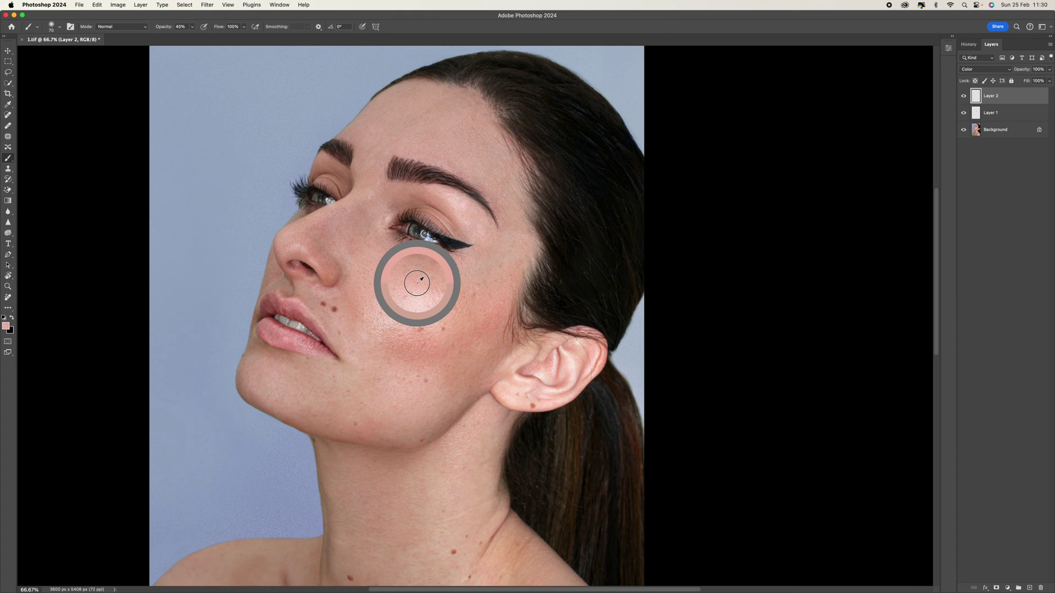
left_click_drag(421, 281, 417, 290)
key("bracketright")
key("bracketright")
key("bracketright")
key("bracketright")
key("bracketright")
key("bracketright")
key("bracketright")
key("bracketright")
key("bracketright")
key("bracketright")
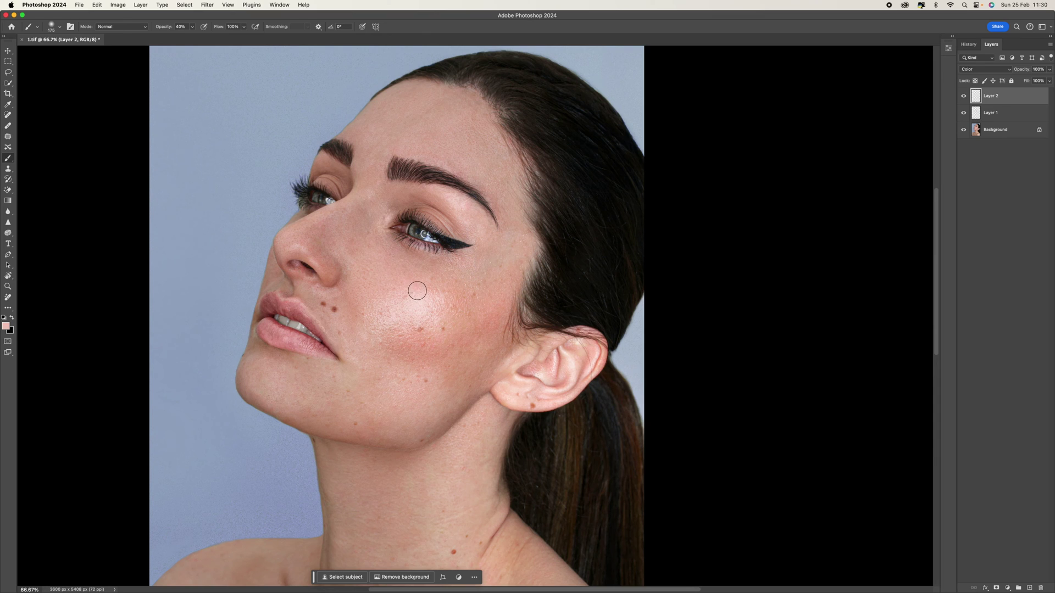
key("bracketright")
key("bracketright")
key("bracketright")
mouse_move(451, 309)
left_mouse_down()
mouse_move(440, 299)
mouse_move(372, 308)
mouse_move(447, 302)
mouse_move(442, 323)
left_mouse_up()
key("bracketleft")
key("bracketleft")
key("bracketleft")
key("bracketleft")
key("bracketleft")
key("bracketleft")
key("bracketleft")
key("bracketleft")
key("bracketleft")
Step: Resample skin colour from the ear, earlobe, inner fold and upper rim
left_click(530, 381, "alt")
left_click(521, 388, "alt")
left_click(595, 350, "alt")
left_click(533, 382, "alt")
left_click(523, 389, "alt")
left_click(593, 344, "alt")
Step: At 100% zoom, fade Layer 2 to 0% to compare the face with and without it
left_click(1051, 72)
mouse_move(1050, 80)
left_mouse_down()
mouse_move(997, 79)
mouse_move(1049, 79)
left_mouse_up()
scroll(448, 161, "right", 5)
key("super+plus")
scroll(446, 159, "left", 10)
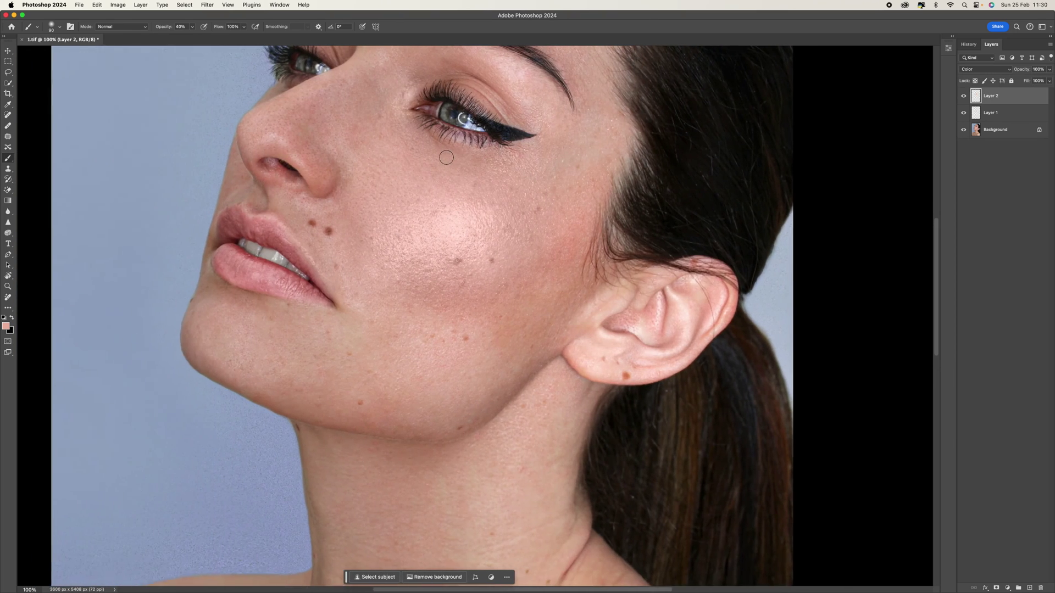
scroll(447, 158, "right", 2)
left_click(1049, 69)
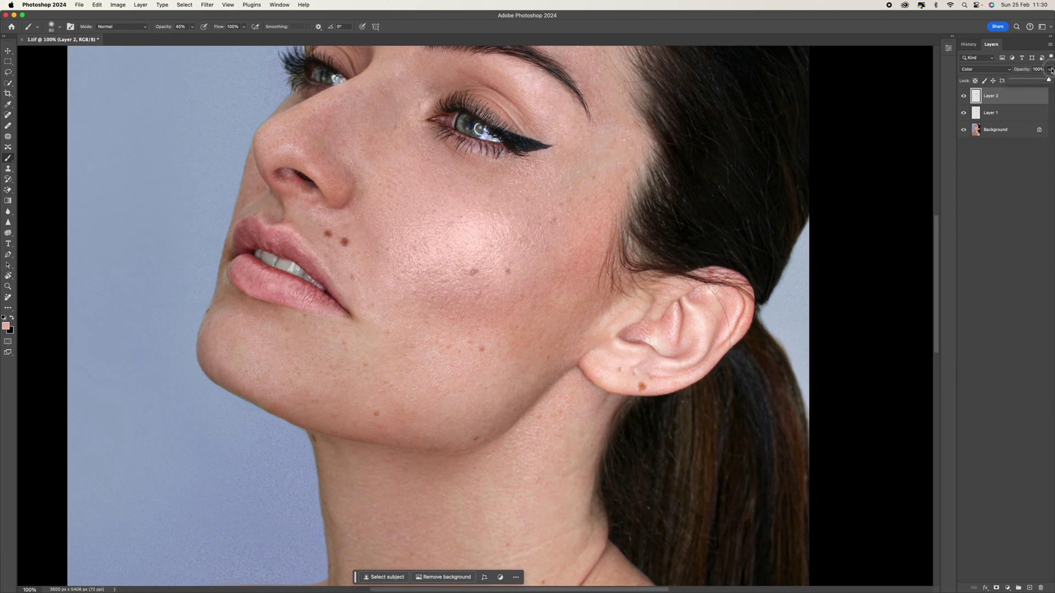
mouse_move(1049, 78)
left_mouse_down()
mouse_move(989, 80)
mouse_move(1048, 80)
left_mouse_up()
Step: Compare the cheek again at 200%, then set Layer 2 to 39% opacity and zoom out
key("super+plus")
scroll(532, 185, "up", 5)
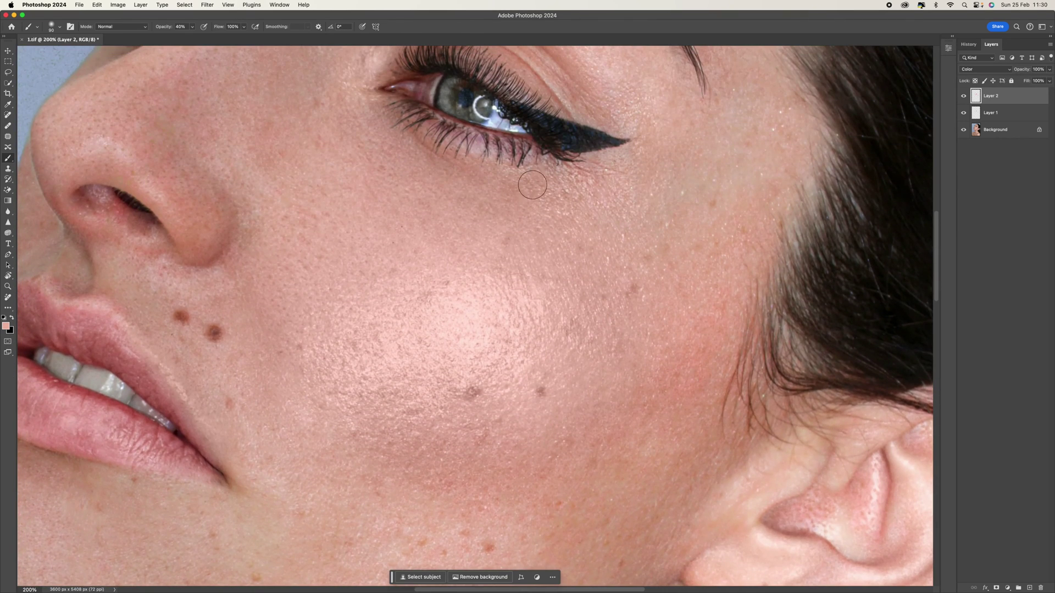
left_click(1050, 69)
mouse_move(1049, 80)
left_mouse_down()
mouse_move(1007, 84)
mouse_move(1046, 83)
left_mouse_up()
left_click(1052, 70)
mouse_move(1047, 83)
left_mouse_down()
mouse_move(1005, 85)
mouse_move(1027, 82)
left_mouse_up()
key("super+minus")
key("super+minus")
key("super+minus")
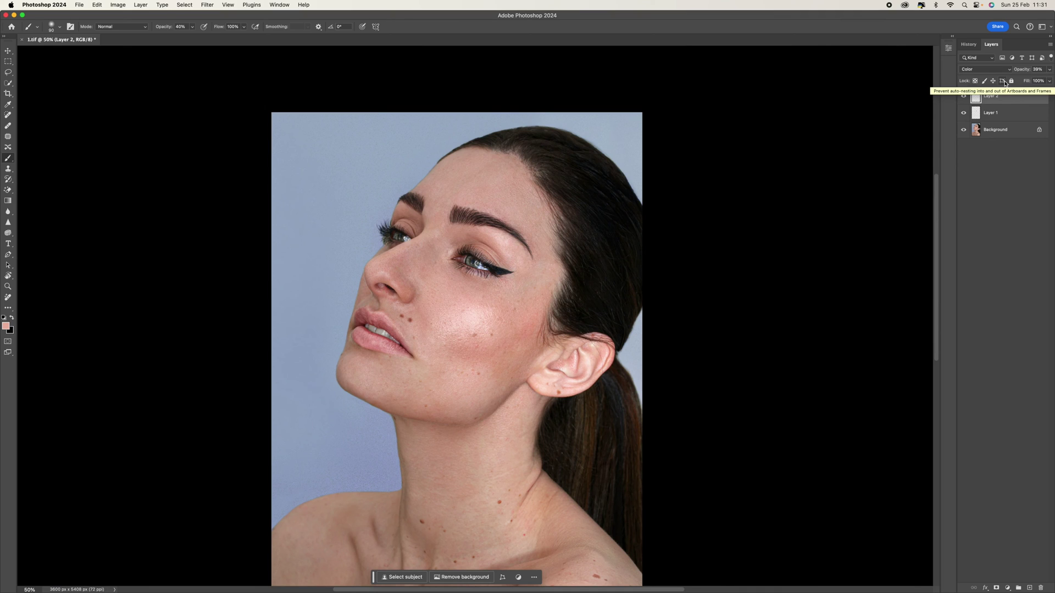
Step: Group Layer 1 and Layer 2 into Group 1, then drop the group's opacity to 70%
left_click(1005, 114, "shift")
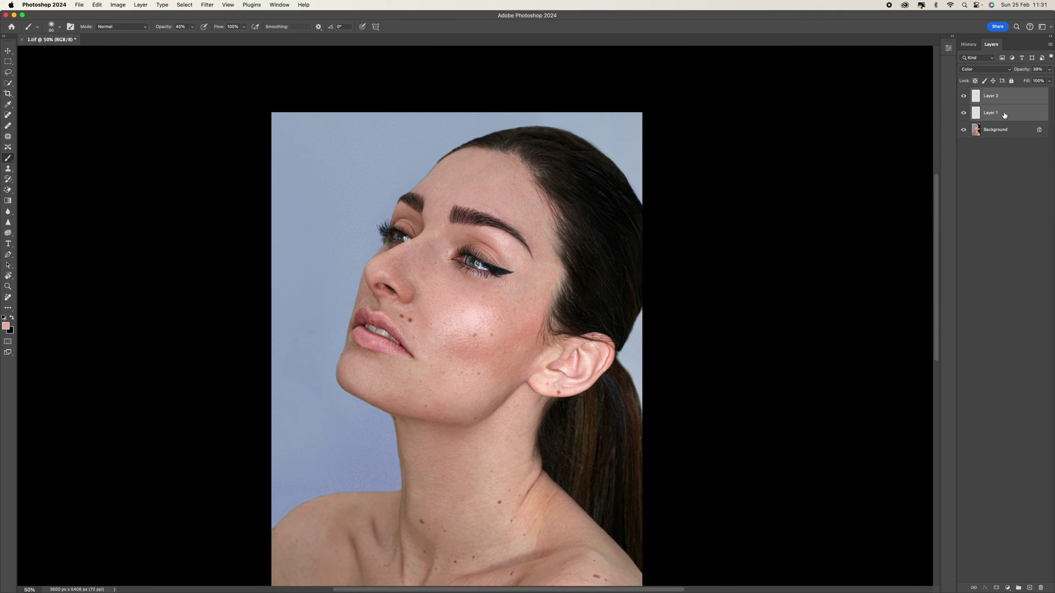
key("super+g")
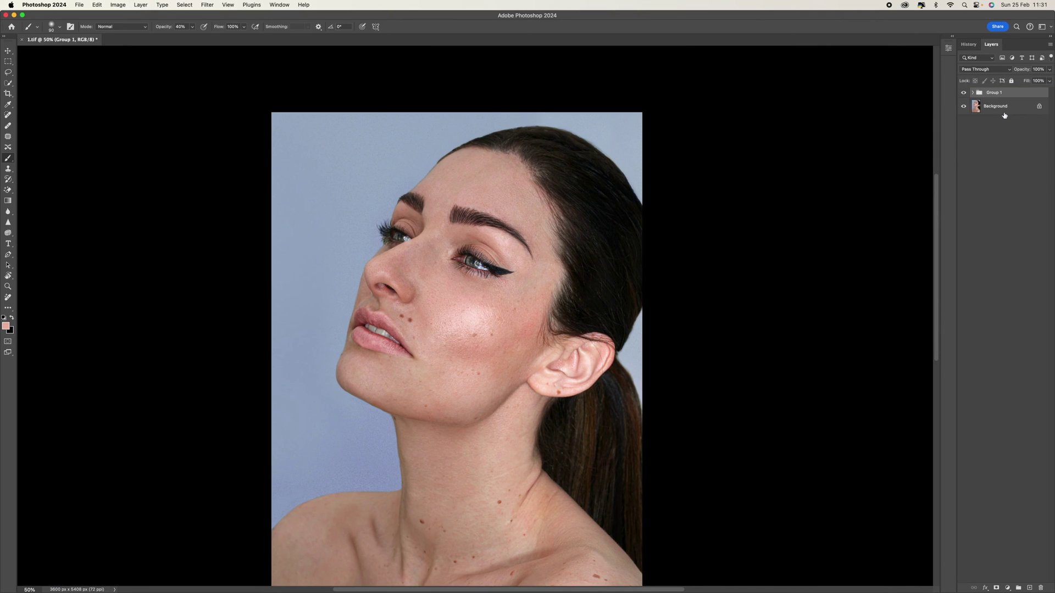
left_click(972, 93)
left_click(973, 93)
left_click(1050, 70)
mouse_move(1050, 80)
left_mouse_down()
mouse_move(992, 83)
mouse_move(1052, 80)
mouse_move(1038, 81)
left_mouse_up()
Step: Compare the image with Group 1 hidden and shown, and raise Group 1's opacity to 86%
left_click(992, 152)
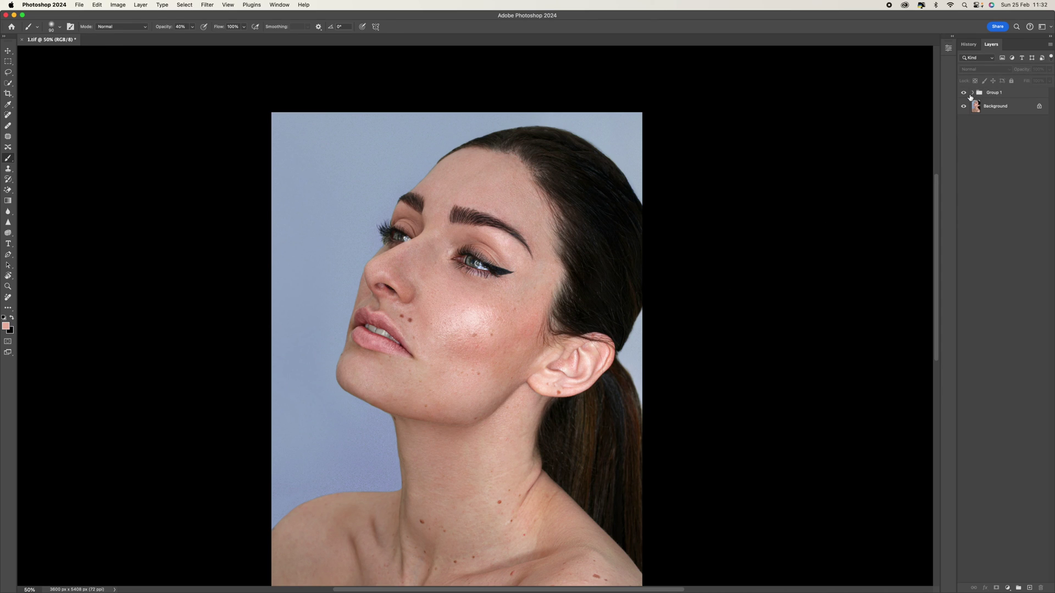
left_click(963, 94)
left_click(965, 94)
left_click(1002, 94)
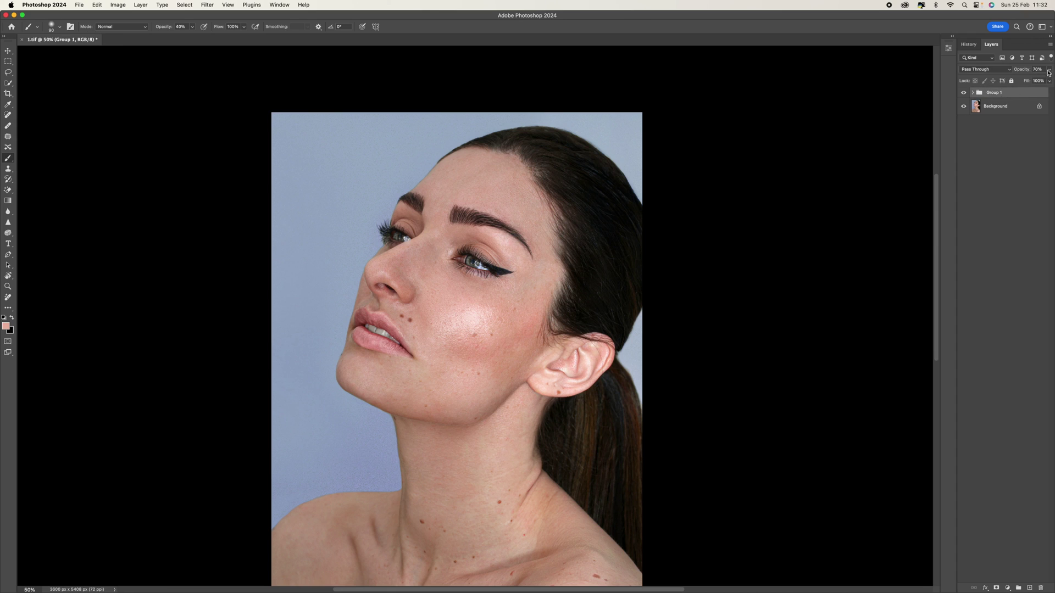
left_click(1048, 72)
left_click_drag(1039, 81, 1050, 81)
left_click(964, 93)
left_click(964, 94)
Step: Inside Group 1, set both Layer 2 and Layer 1 to 100% opacity
left_click(974, 94)
left_click(1001, 106)
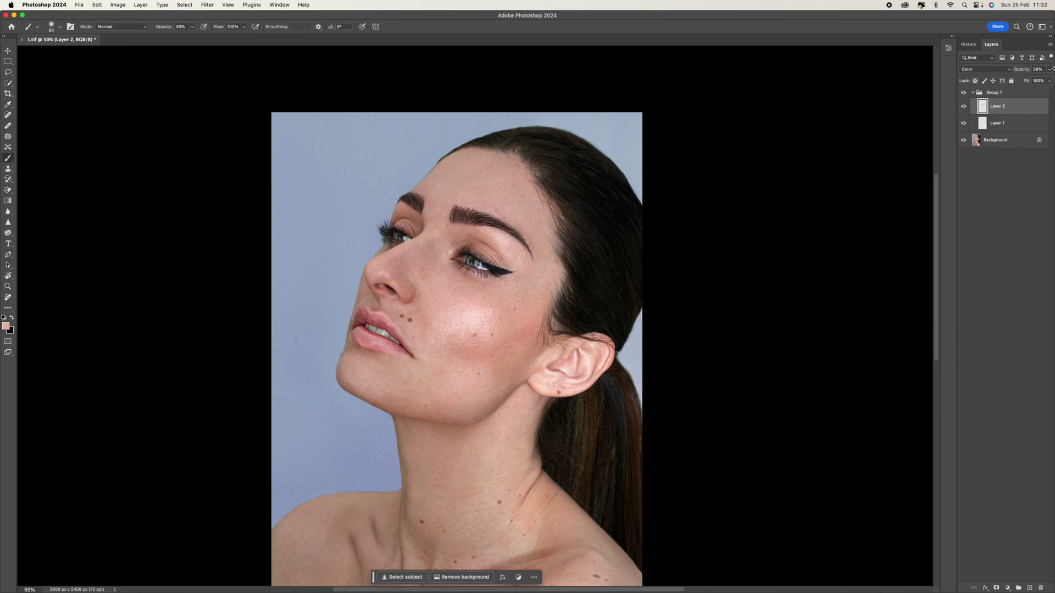
left_click(1050, 69)
left_click_drag(1025, 80, 1048, 79)
left_click(1031, 123)
left_click(1050, 70)
left_click_drag(1032, 79, 1048, 80)
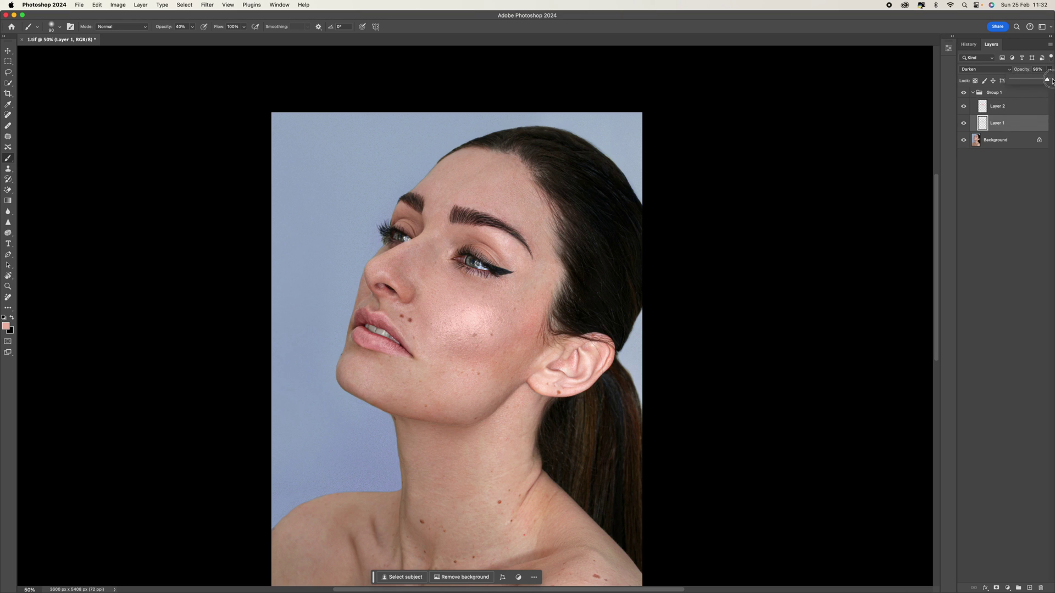
Step: Lower Group 1's overall opacity to 59%, toggling the group to compare the cheek
left_click(974, 94)
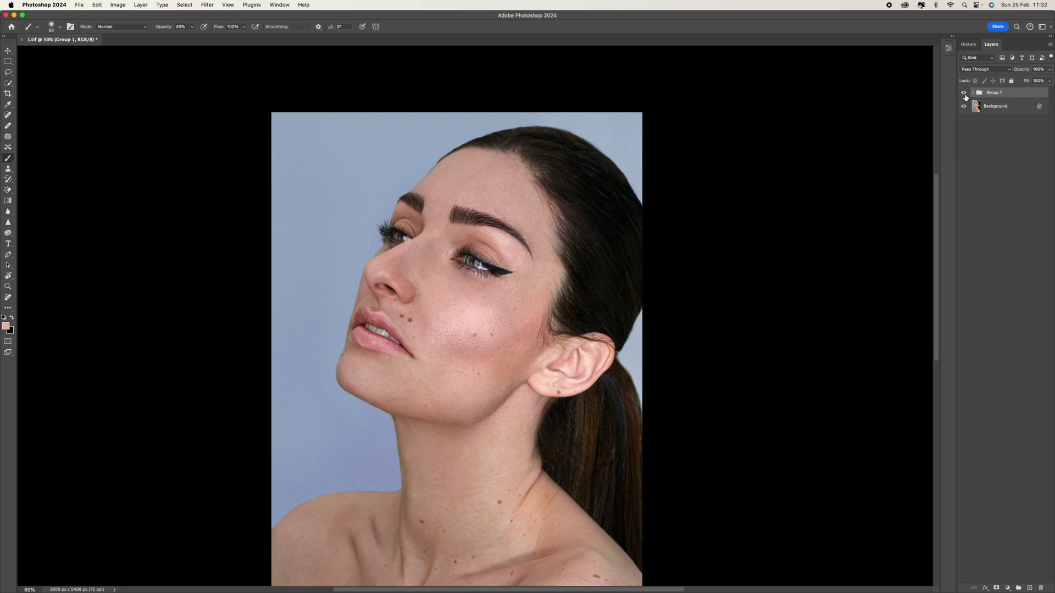
left_click(965, 95)
left_click(965, 95)
left_click(964, 94)
left_click(965, 95)
mouse_move(1051, 72)
left_mouse_down()
mouse_move(1012, 85)
mouse_move(1035, 82)
left_mouse_up()
left_click(964, 95)
key("super+plus")
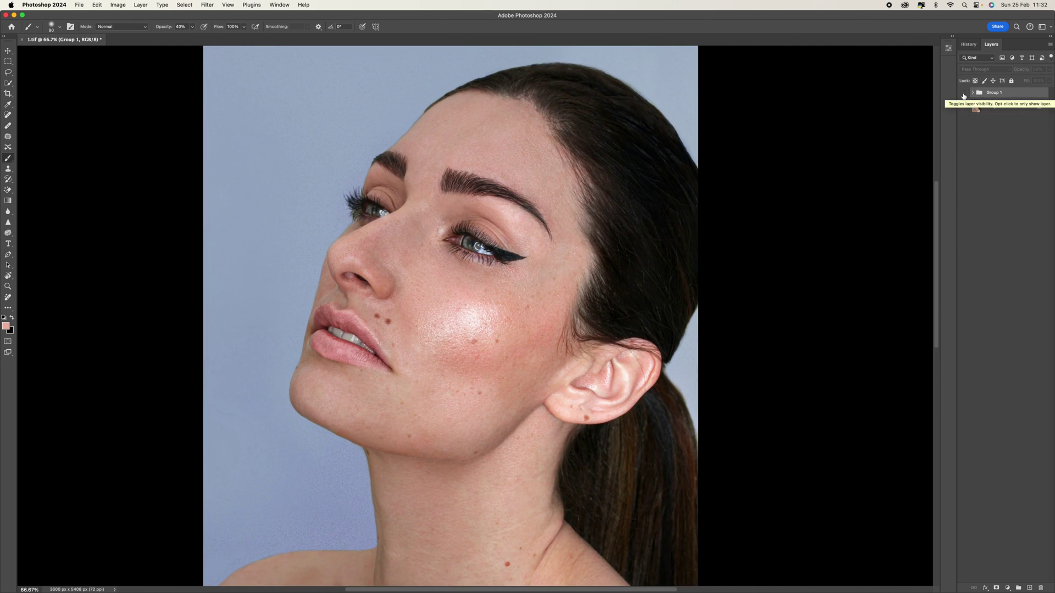
left_click(964, 94)
left_click(963, 94)
left_click(963, 95)
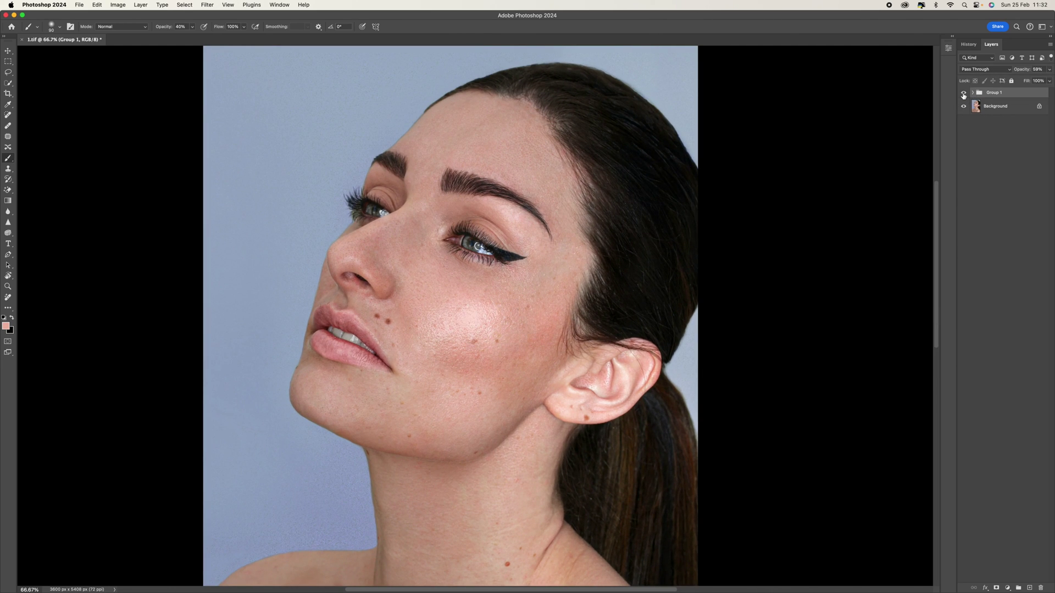
left_click(963, 94)
left_click(964, 95)
key("super+minus")
key("super+minus")
left_click(963, 95)
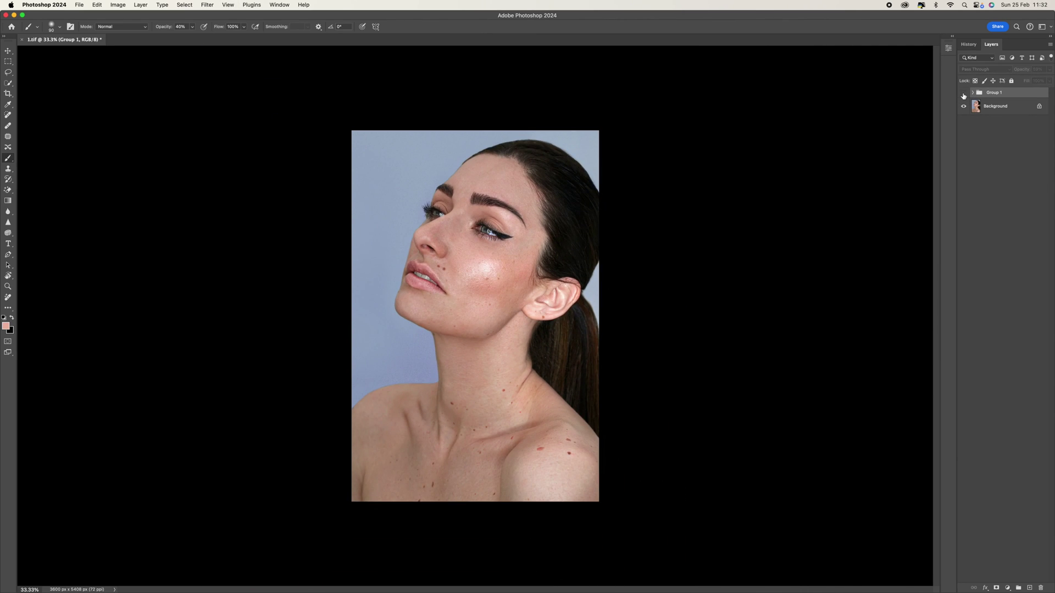
left_click(964, 94)
key("super+plus")
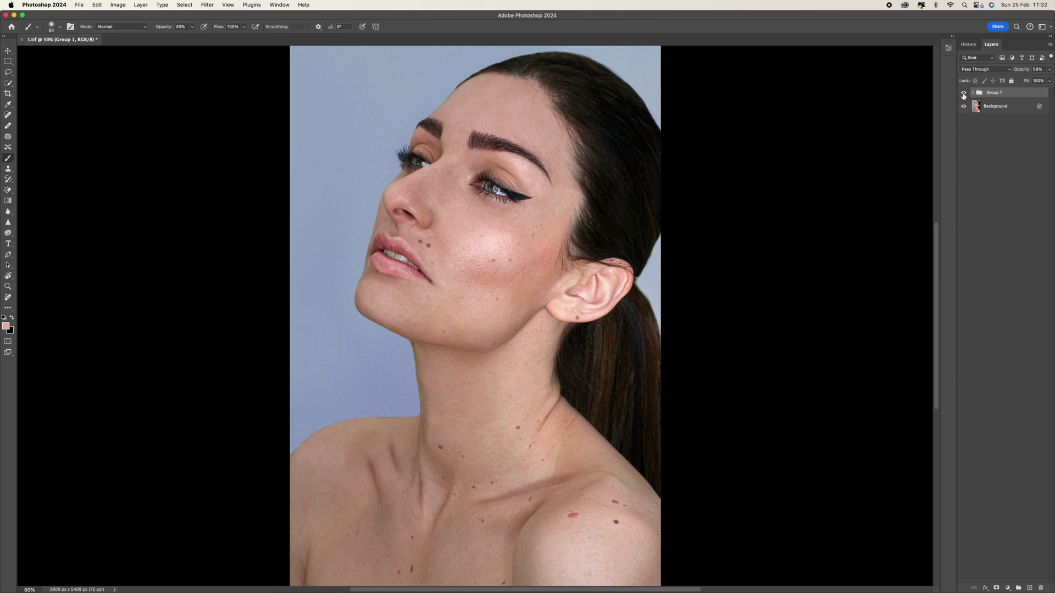
left_click(963, 95)
left_click(964, 95)
key("super+minus")
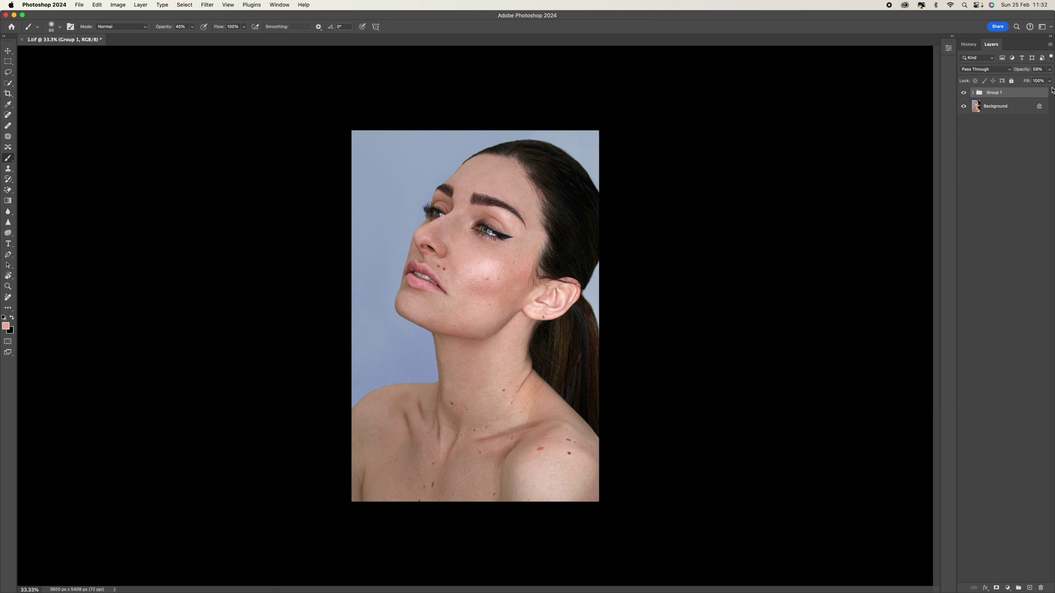